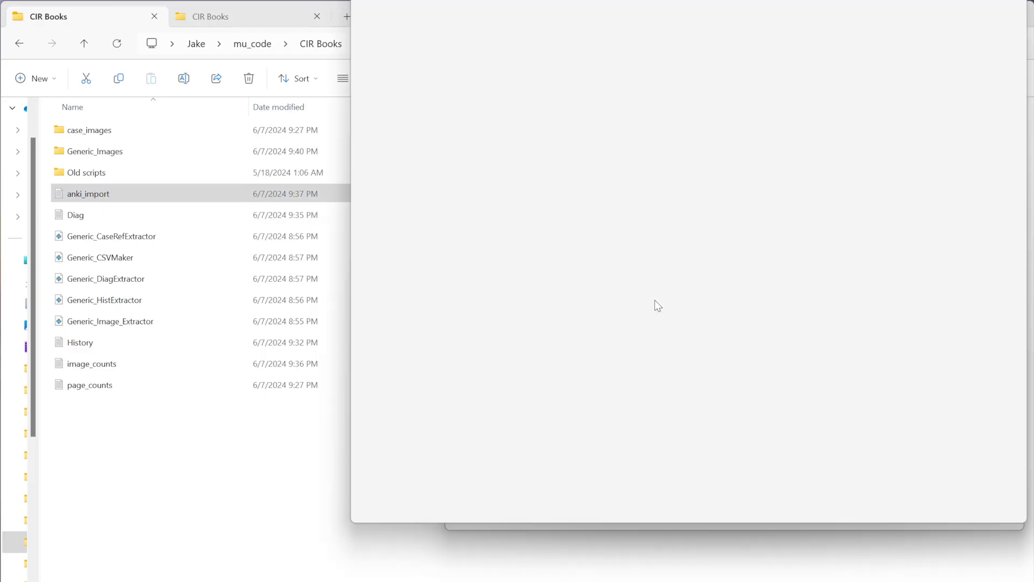
# - Map the second CSV column to the Images field
pyautogui.click(591, 244)
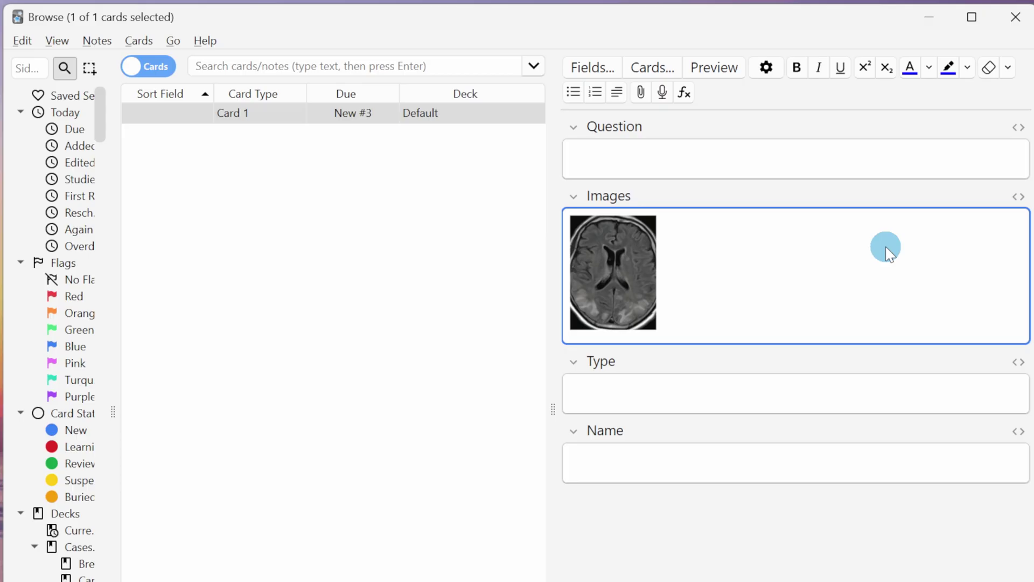
# - Reveal the Images field's HTML source showing the img tag for the pasted jpg
pyautogui.click(1018, 199)
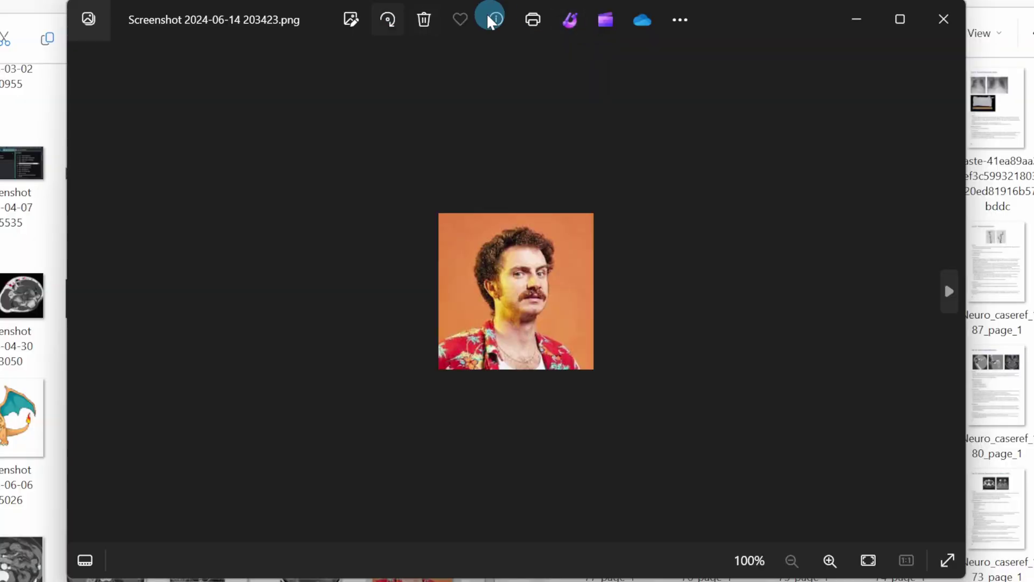
# - Save a copy of the portrait photo named Tom1 and drop it into collection.media
pyautogui.click(682, 21)
pyautogui.click(553, 65)
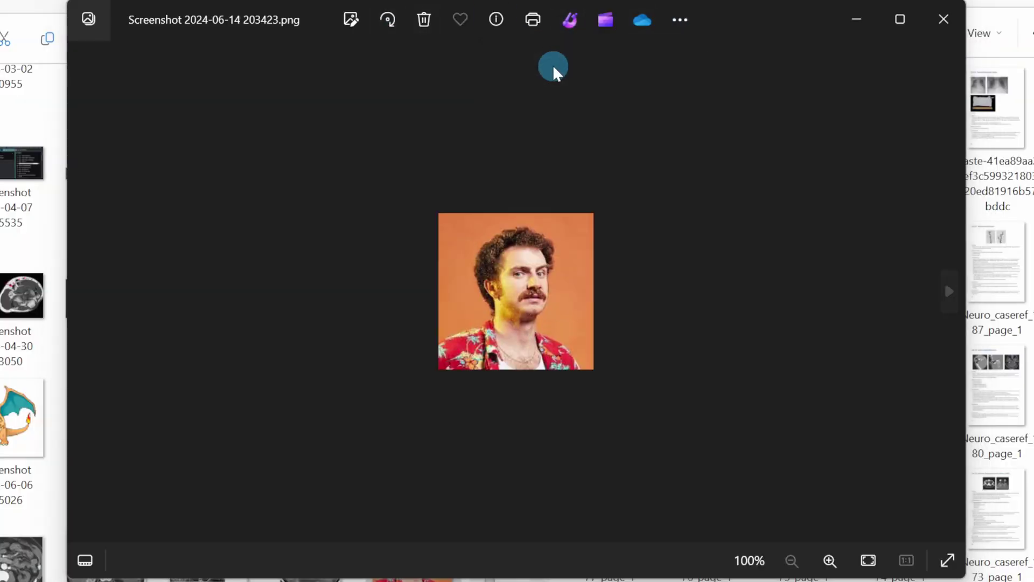
pyautogui.click(935, 501)
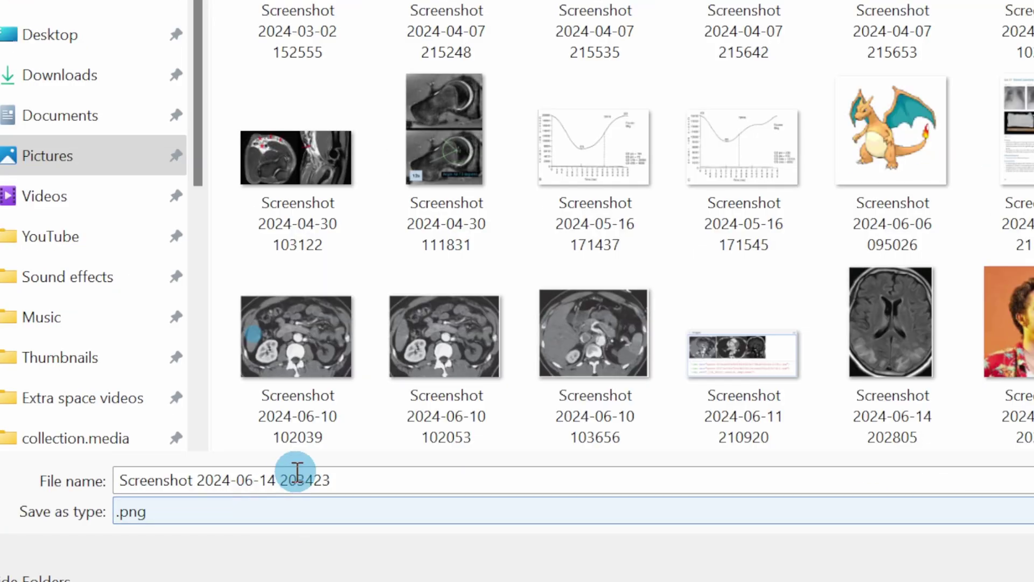
pyautogui.click(345, 481)
pyautogui.write('Tom1')
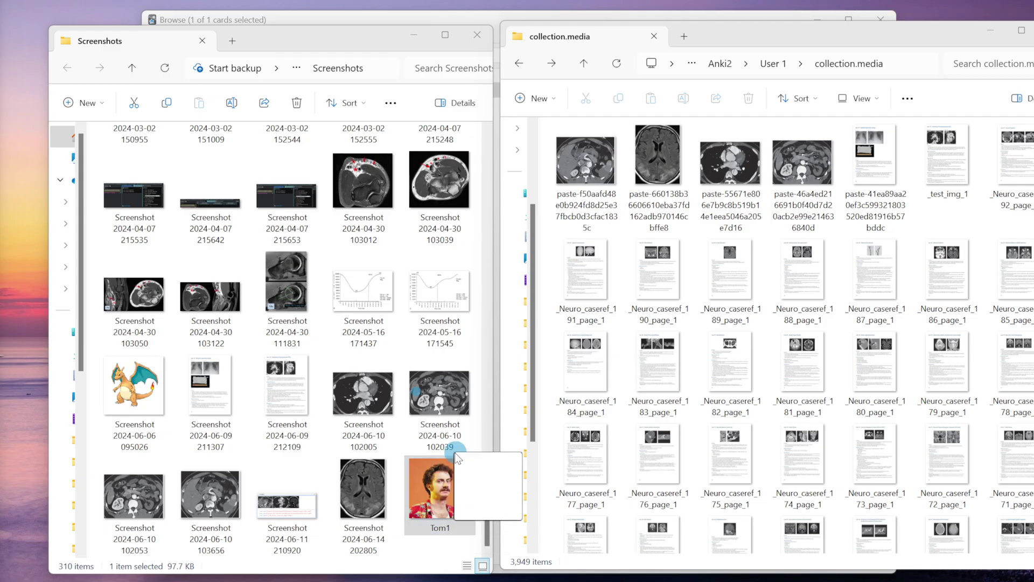
pyautogui.moveTo(431, 501); pyautogui.dragTo(603, 364)
pyautogui.moveTo(706, 308); pyautogui.dragTo(707, 309)
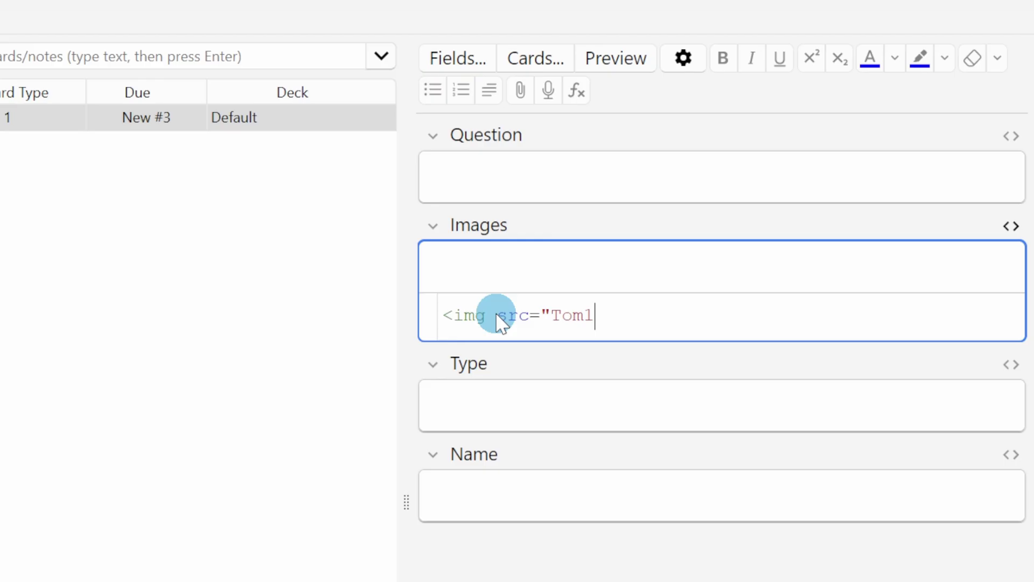
# - Complete the img tag src="Tom1.png" in the Images HTML editor
pyautogui.write('"')
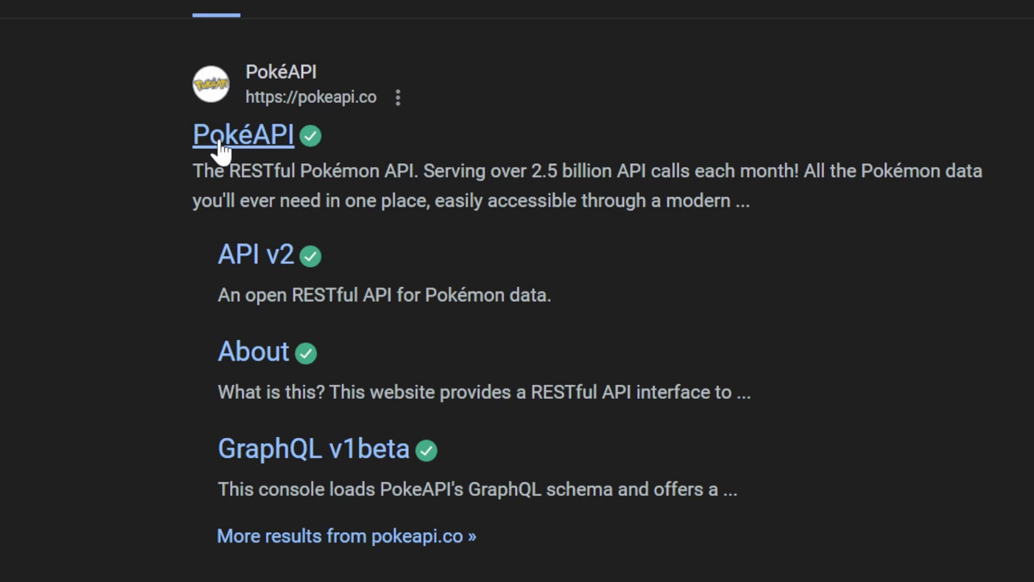
# - Open the pokeapi.co homepage from the PokéAPI search result
pyautogui.click(221, 144)
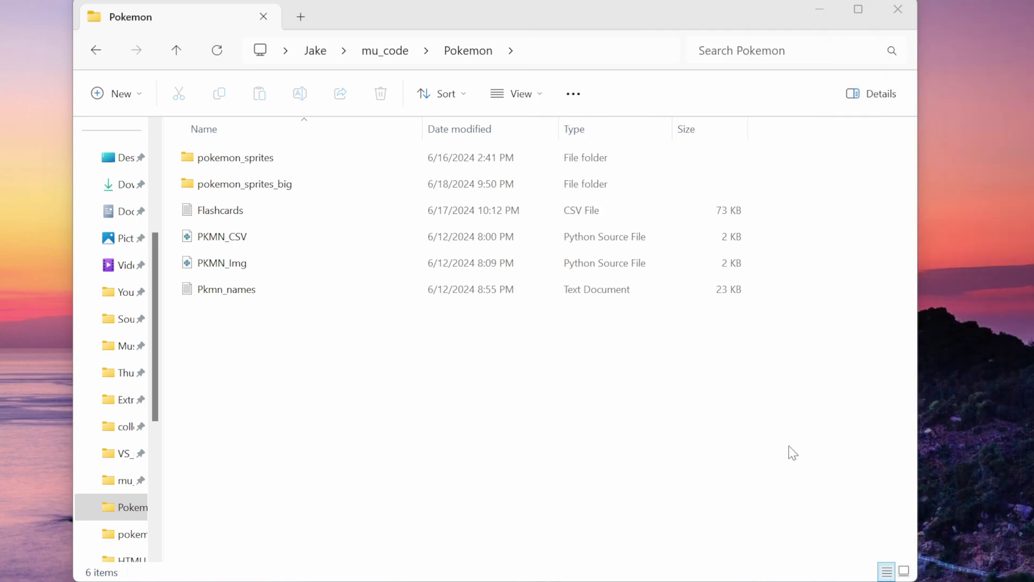
# - Open pokemon_sprites_big and check the sprite images measure 384 x 384 pixels
pyautogui.doubleClick(241, 182)
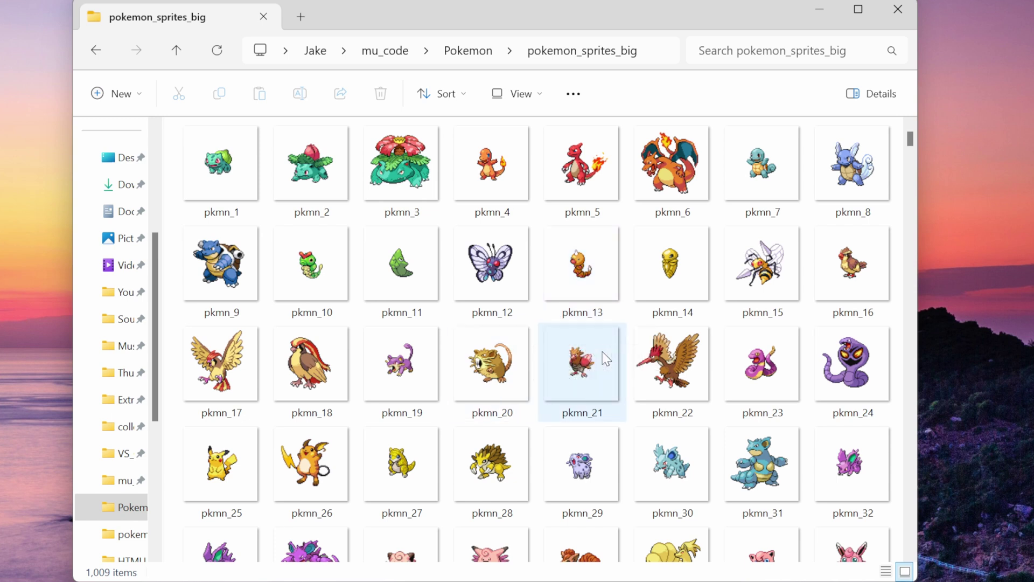
pyautogui.moveTo(606, 358)
pyautogui.moveTo(550, 451)
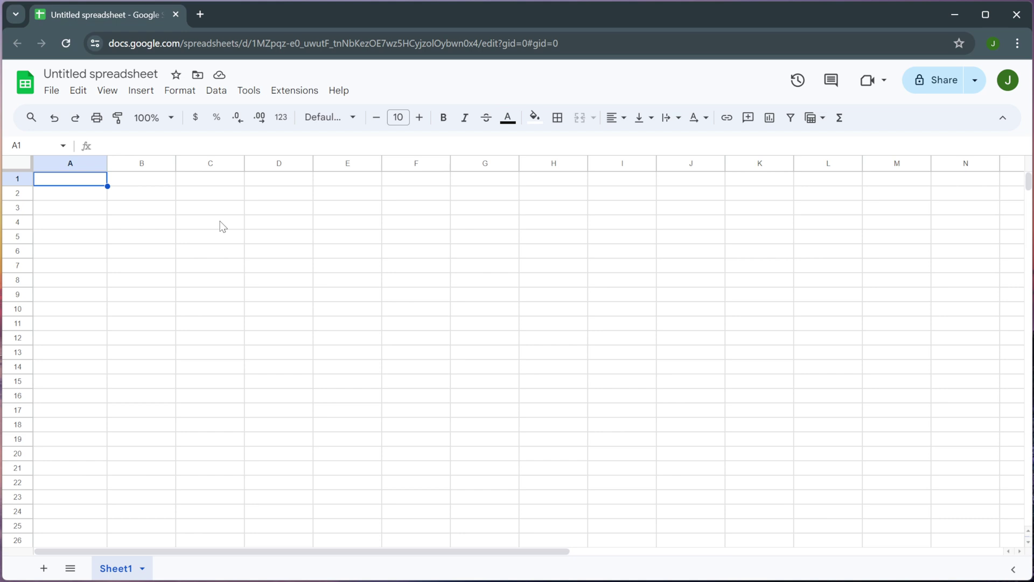
# - Widen columns A and B and confirm the Name header in D1
pyautogui.moveTo(105, 164); pyautogui.dragTo(171, 164)
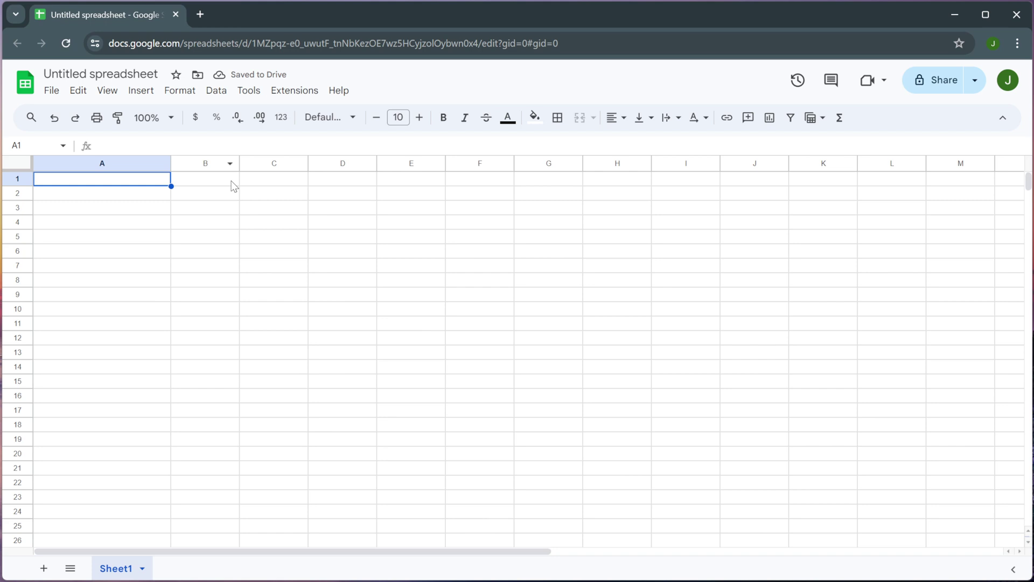
pyautogui.moveTo(239, 163); pyautogui.dragTo(262, 163)
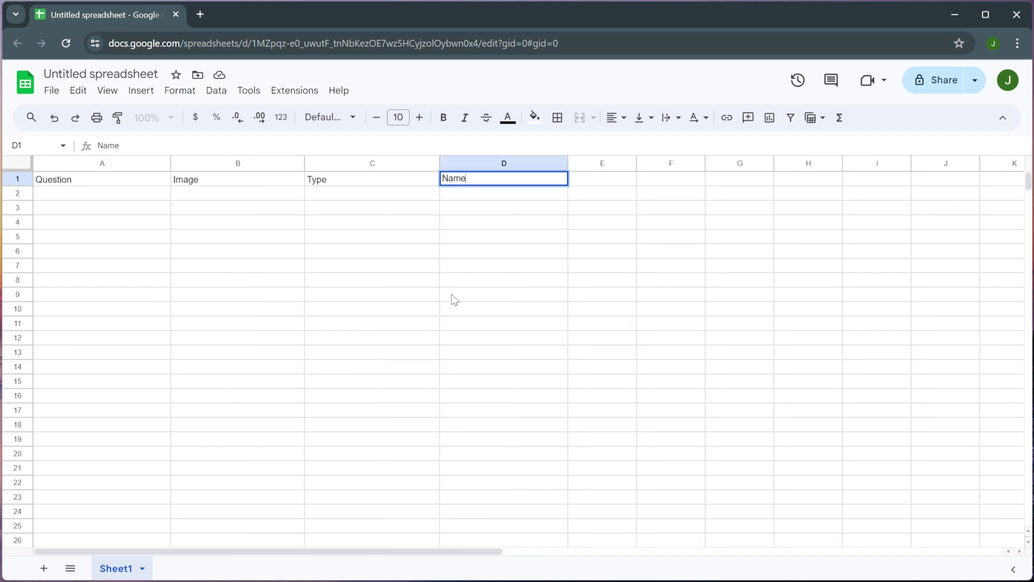
pyautogui.scroll(-2, 377, 299)
pyautogui.scroll(2, 191, 227)
pyautogui.press('Return')
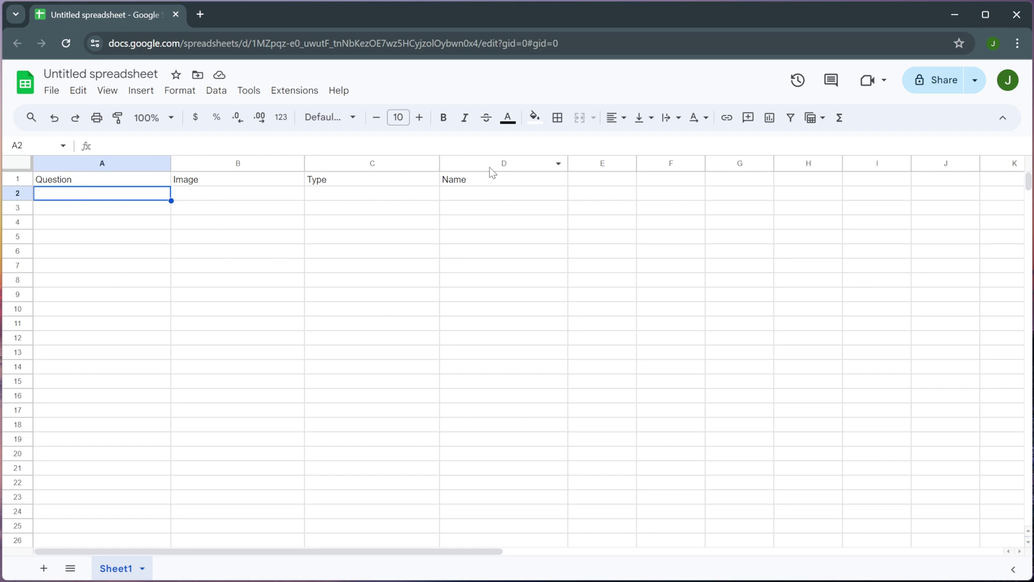
# - Paste img tags for every sprite into column B starting at B2
pyautogui.click(240, 163)
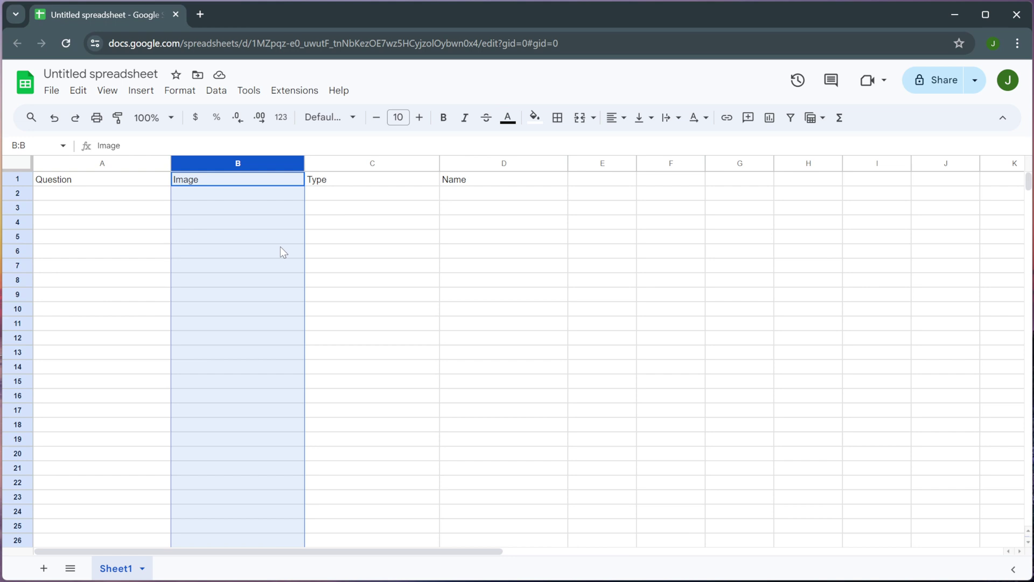
pyautogui.click(231, 198)
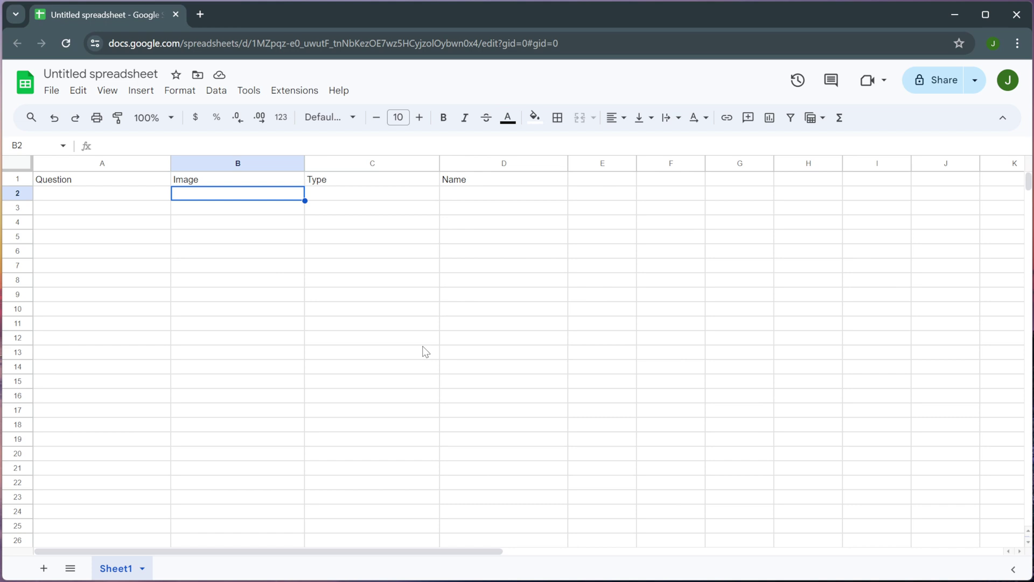
pyautogui.hotkey('ctrl', 'v')
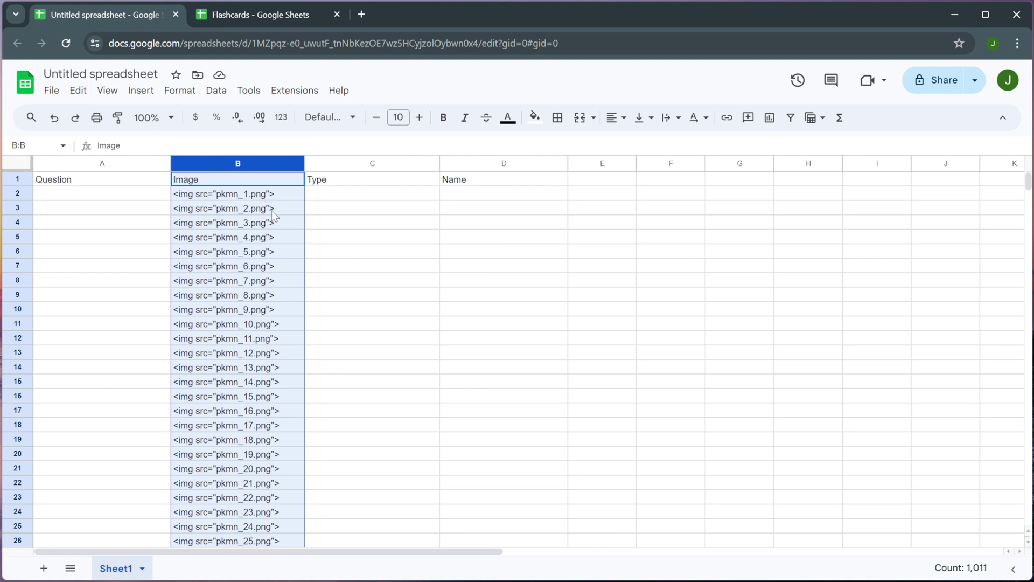
pyautogui.press('Down')
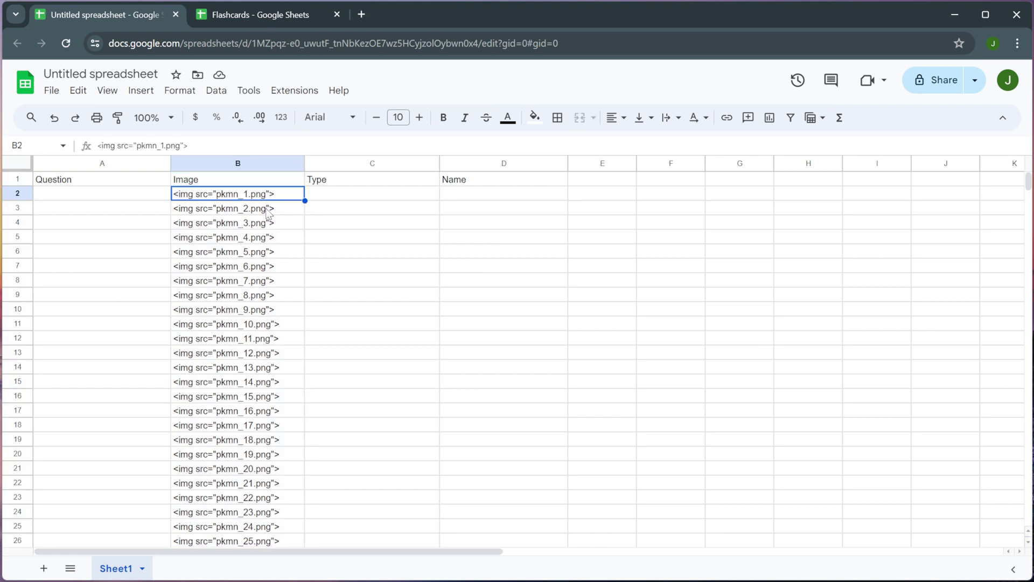
# - Select the Image column and scroll to verify tags run to pkmn_1010.png at row 1011
pyautogui.click(264, 169)
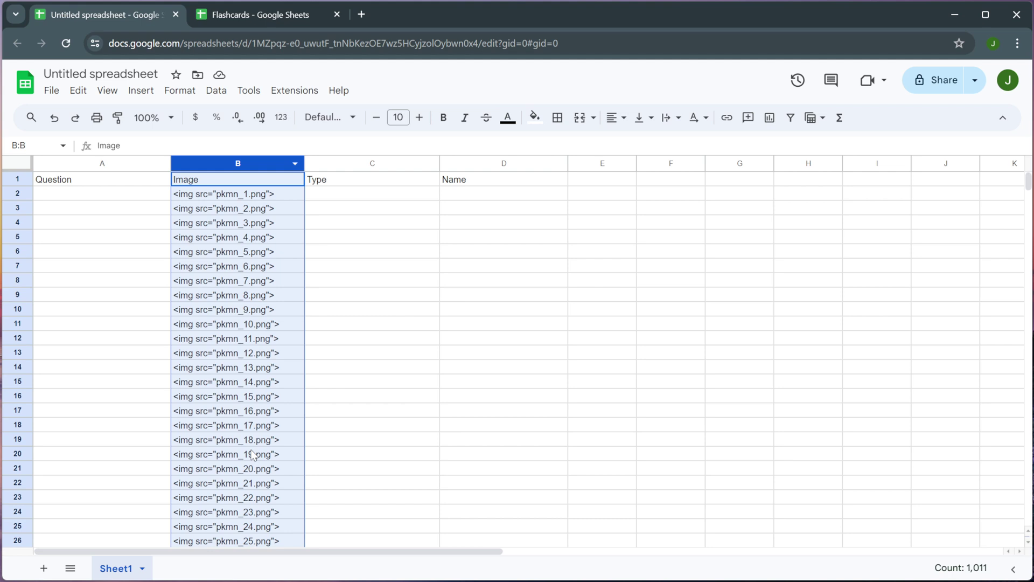
pyautogui.scroll(-10, 259, 320)
pyautogui.scroll(-20, 259, 320)
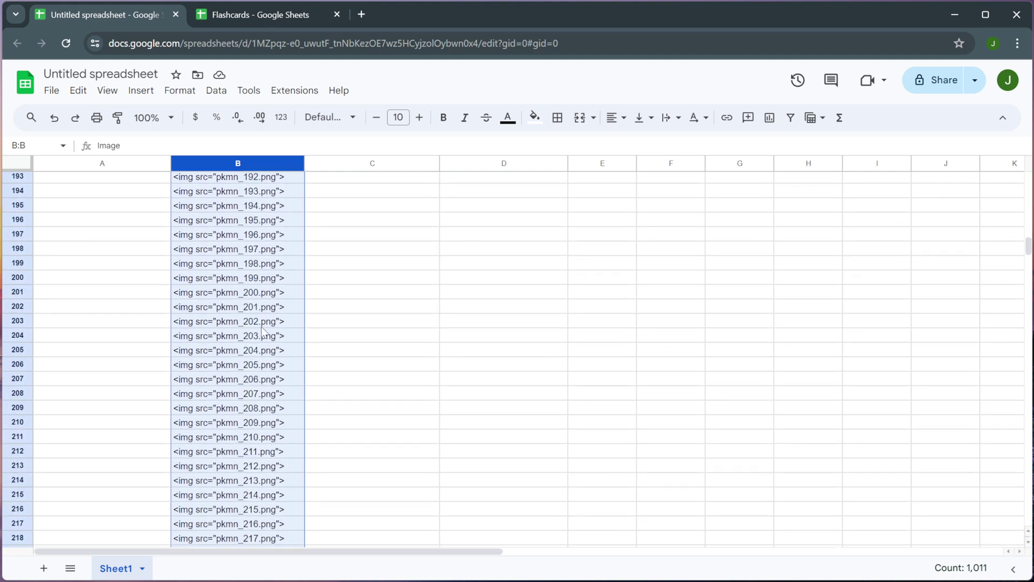
pyautogui.scroll(-20, 262, 359)
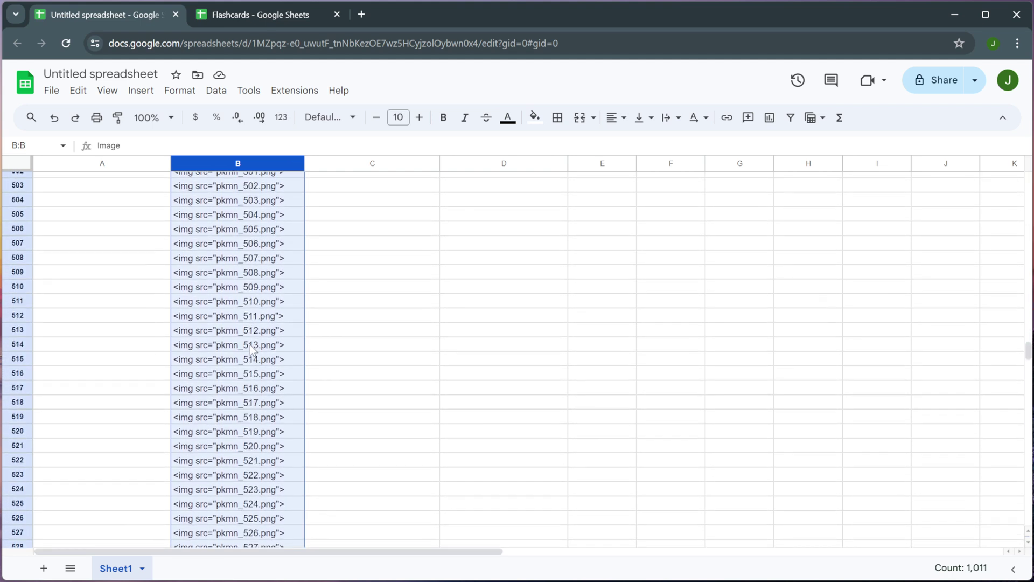
pyautogui.scroll(20, 248, 340)
pyautogui.scroll(18, 245, 334)
pyautogui.scroll(-20, 240, 377)
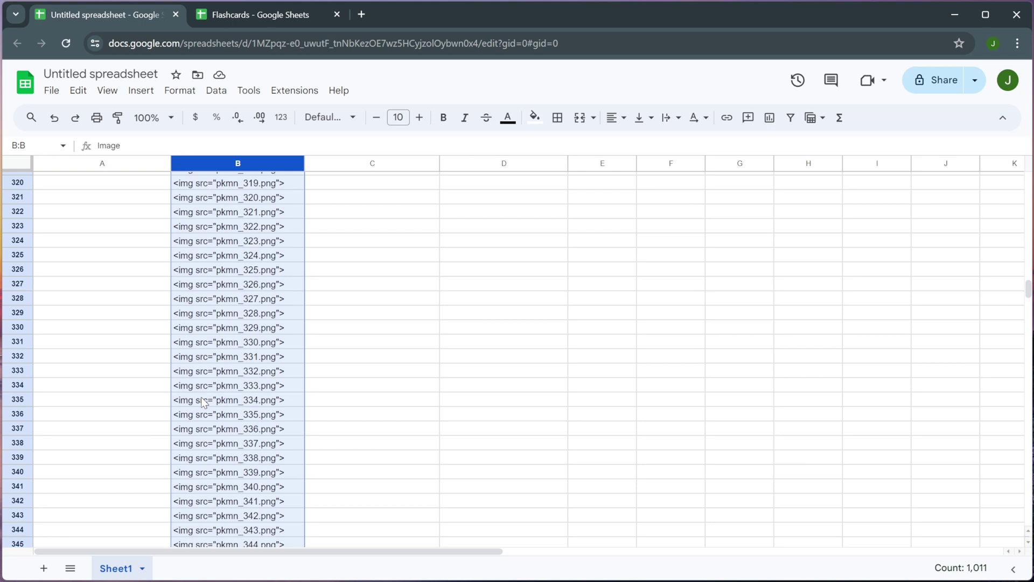
pyautogui.scroll(-20, 234, 438)
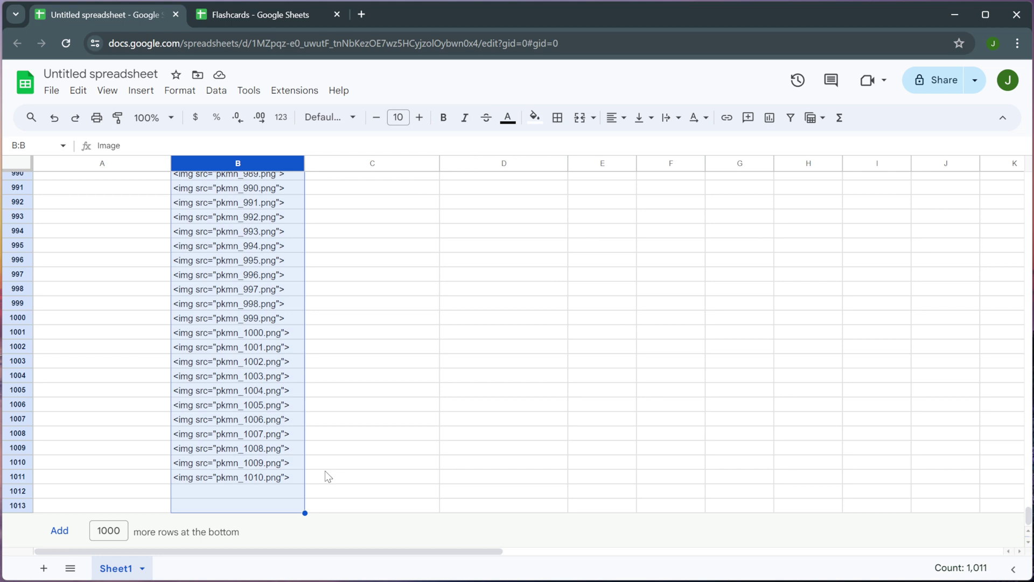
pyautogui.scroll(20, 292, 351)
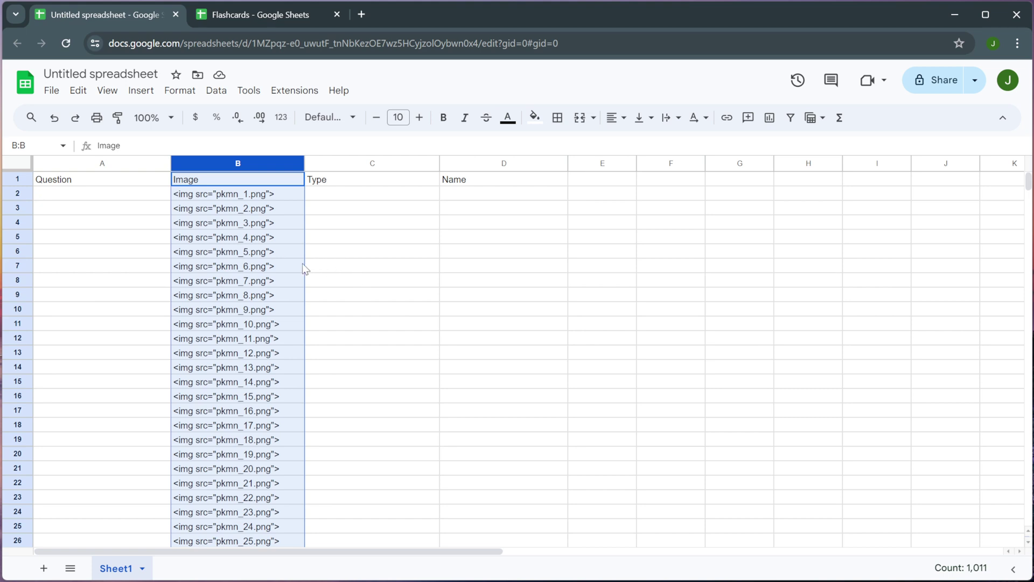
# - Point out the empty Question, Type and Name cells, then switch to the Flashcards spreadsheet
pyautogui.click(346, 212)
pyautogui.click(88, 208)
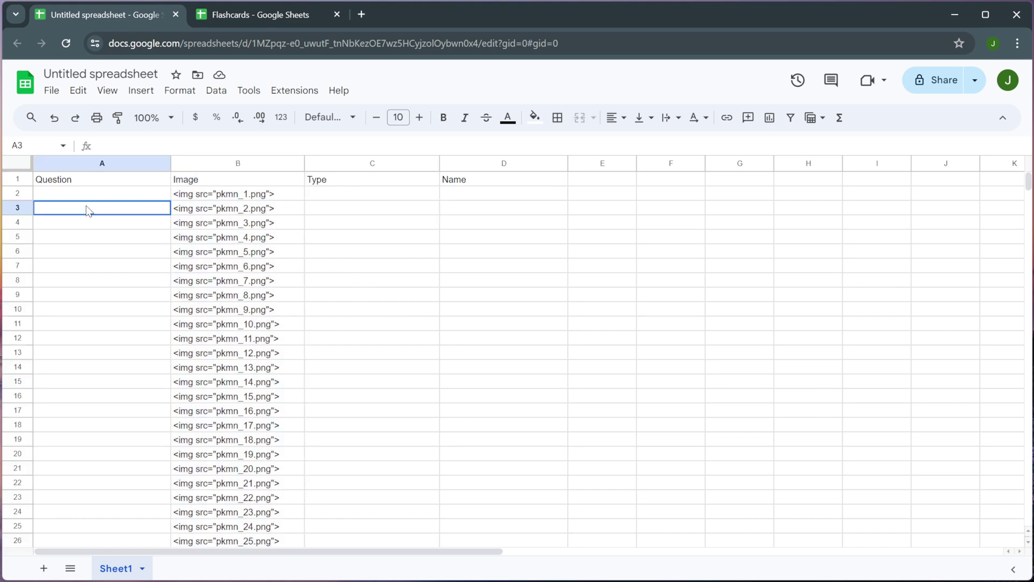
pyautogui.click(326, 196)
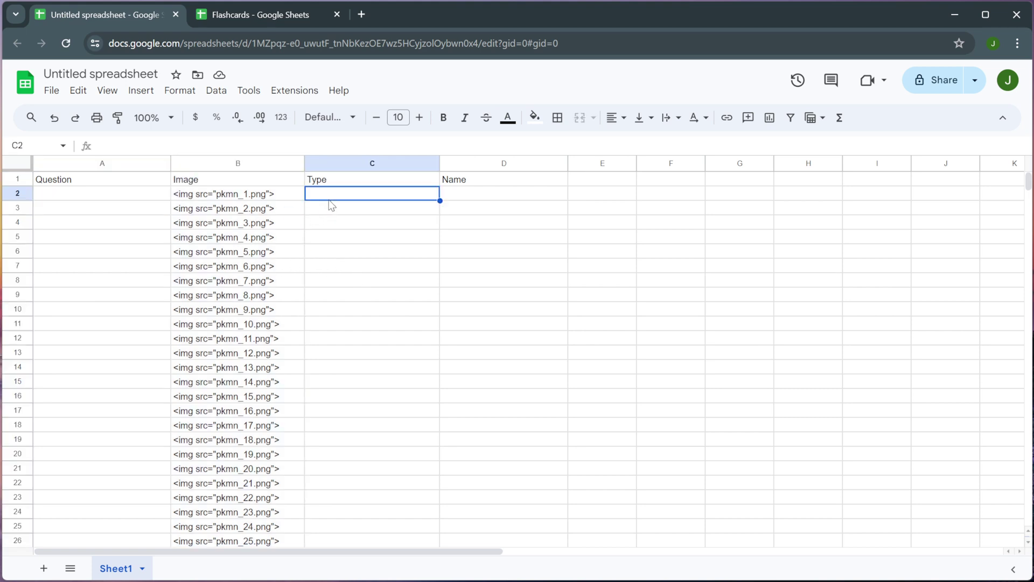
pyautogui.click(486, 196)
pyautogui.click(105, 198)
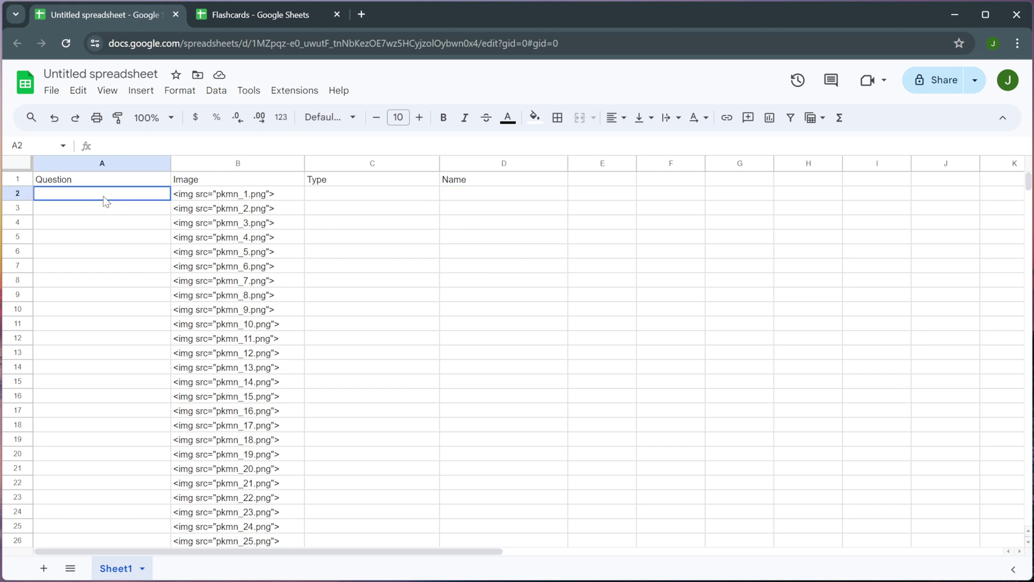
pyautogui.click(317, 197)
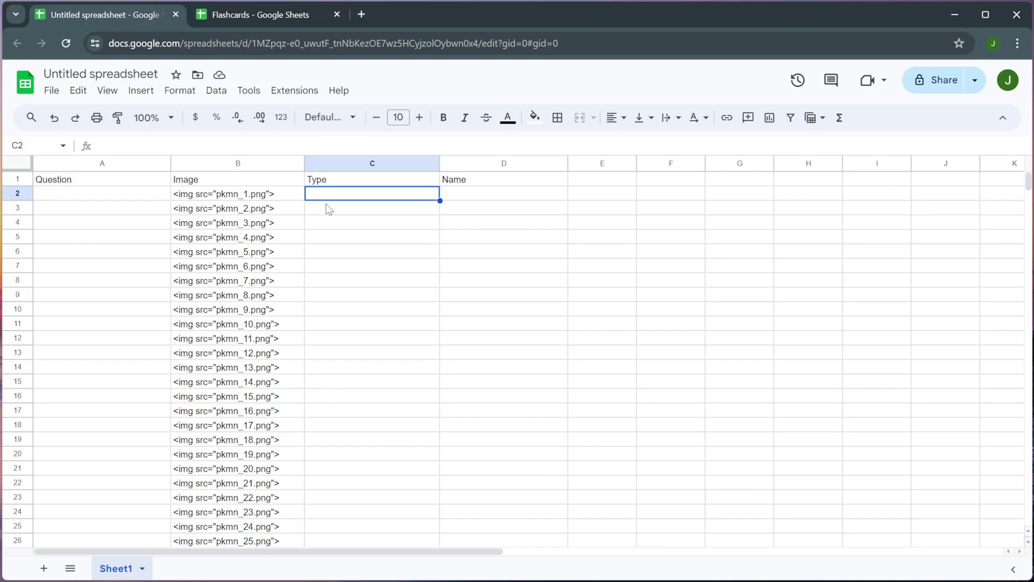
pyautogui.scroll(-2, 104, 212)
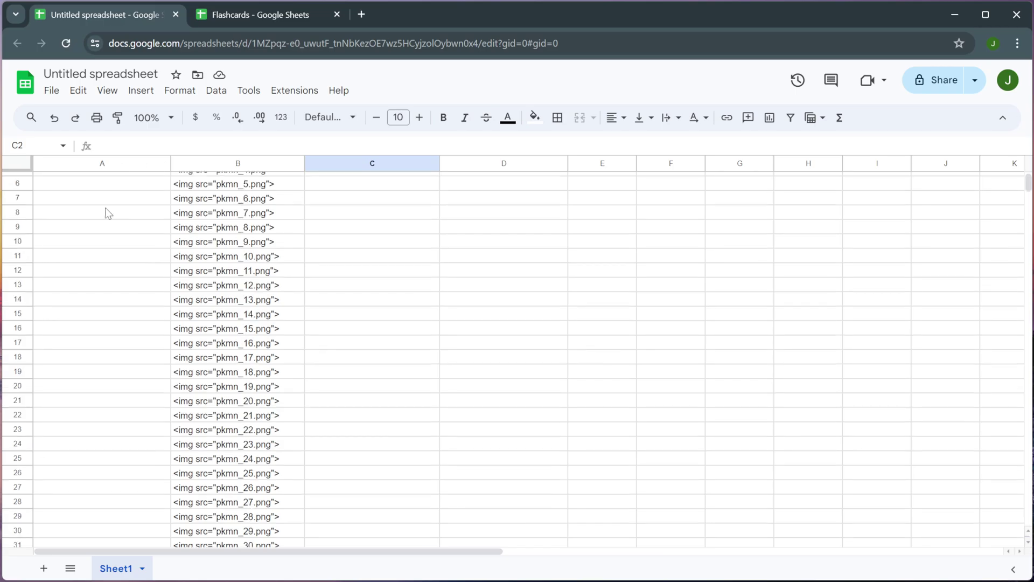
pyautogui.scroll(2, 81, 221)
pyautogui.click(75, 191)
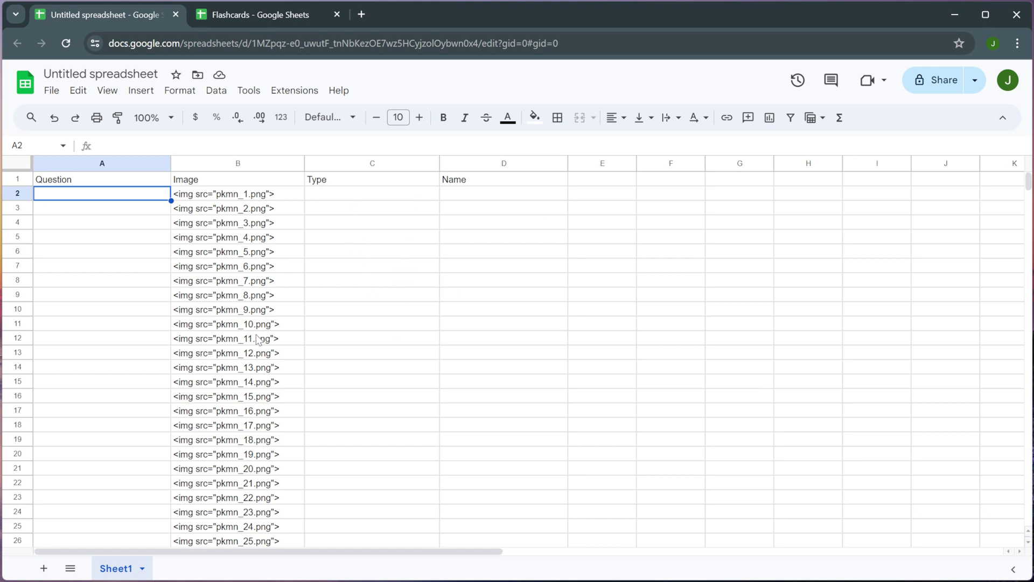
pyautogui.click(256, 11)
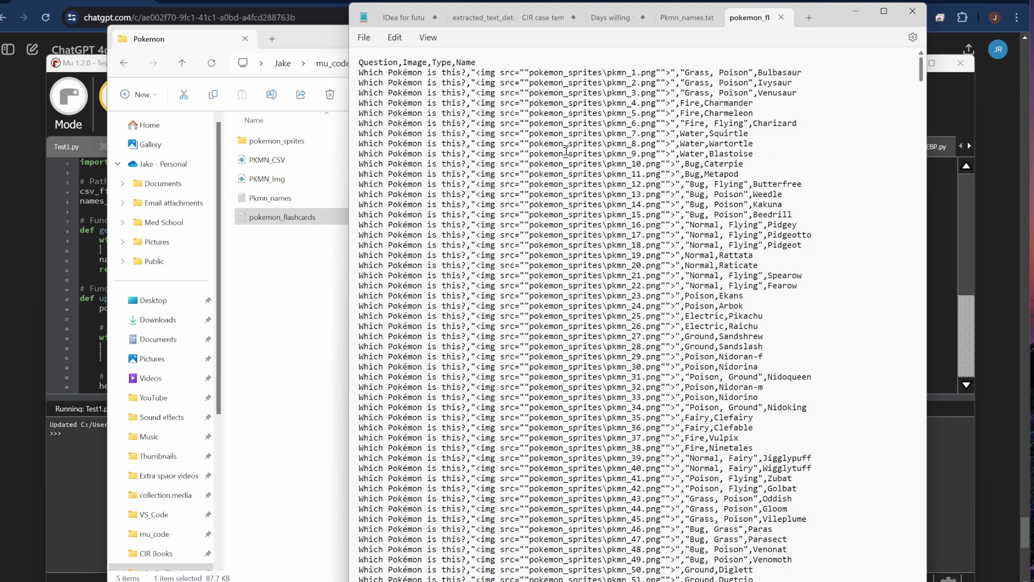
# - Scroll through the pokemon_flashcards CSV rows in Notepad and back to the header
pyautogui.scroll(-5, 681, 284)
pyautogui.scroll(-13, 681, 284)
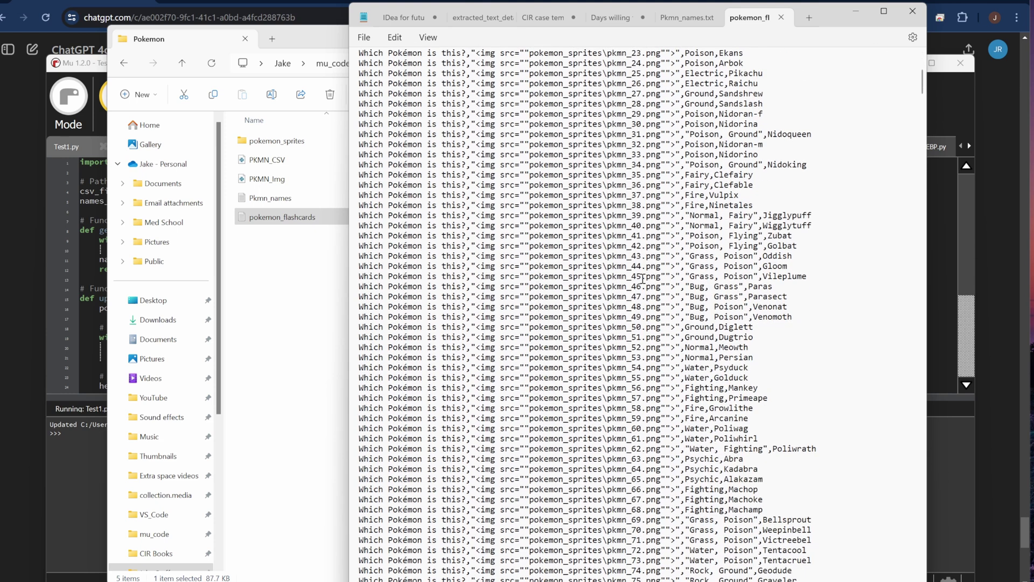
pyautogui.scroll(17, 630, 218)
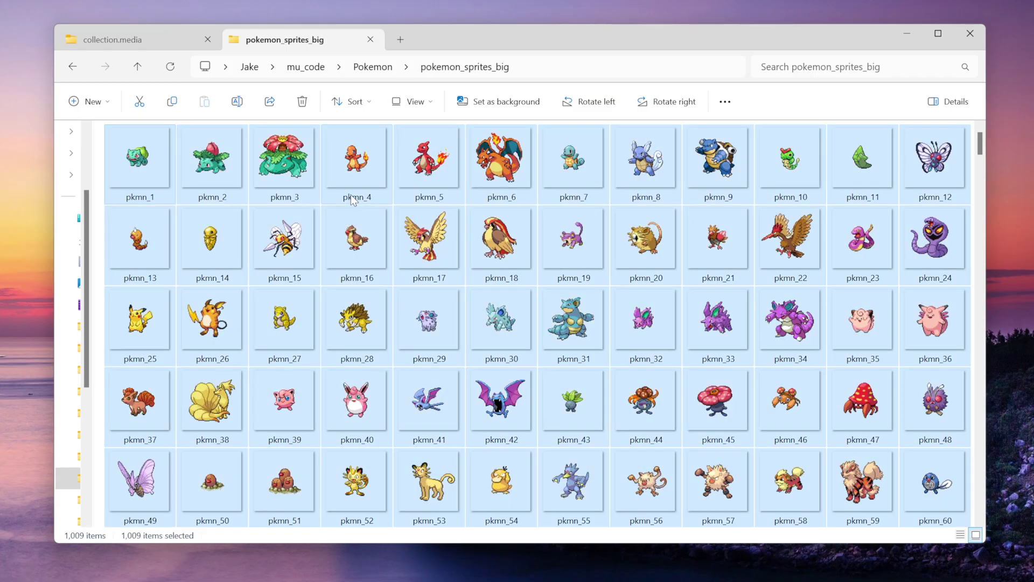
# - Move the 1,009 selected sprite images from pokemon_sprites_big into Anki's collection.media folder
pyautogui.moveTo(419, 251); pyautogui.dragTo(245, 170)
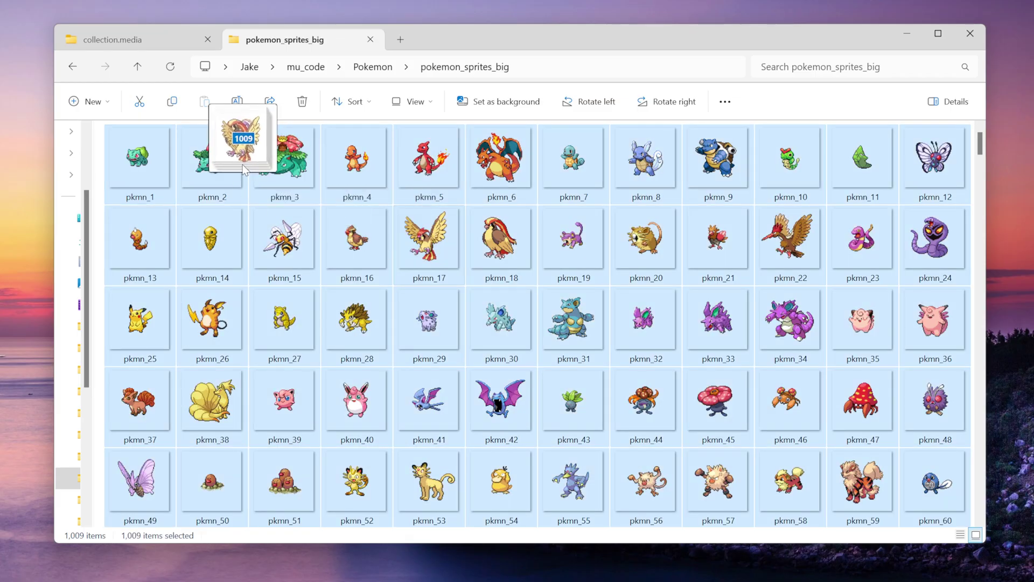
pyautogui.moveTo(150, 78); pyautogui.dragTo(120, 43)
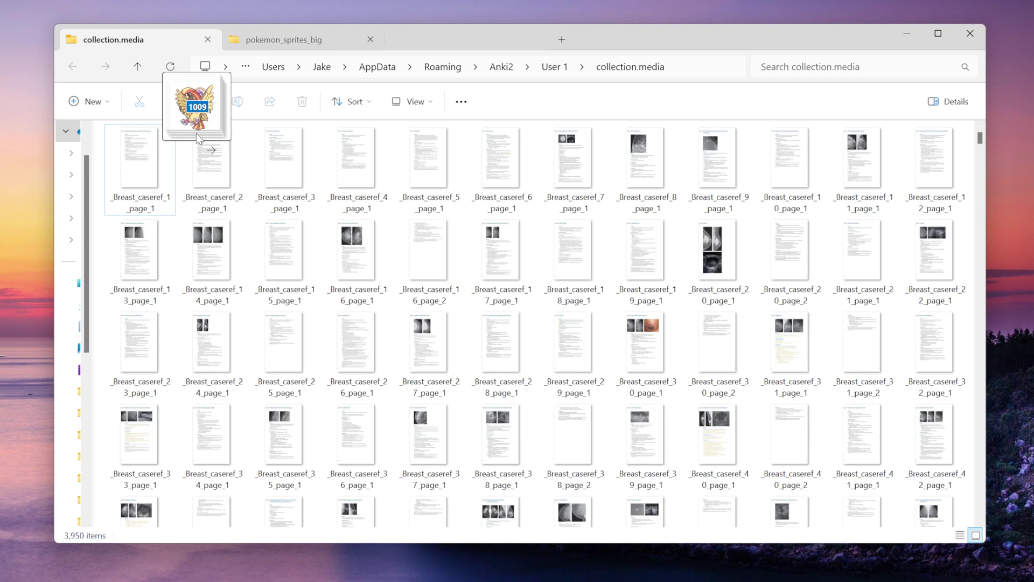
pyautogui.moveTo(197, 134); pyautogui.dragTo(366, 257)
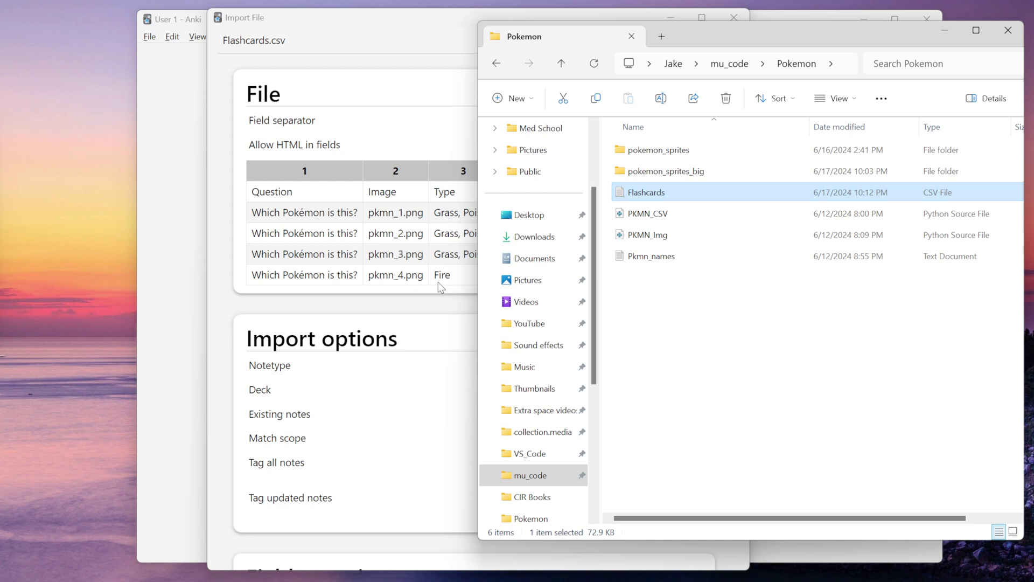
# - Import Flashcards.csv as 1,011 new notes with Question, Image, Type and Name fields
pyautogui.scroll(-3, 485, 289)
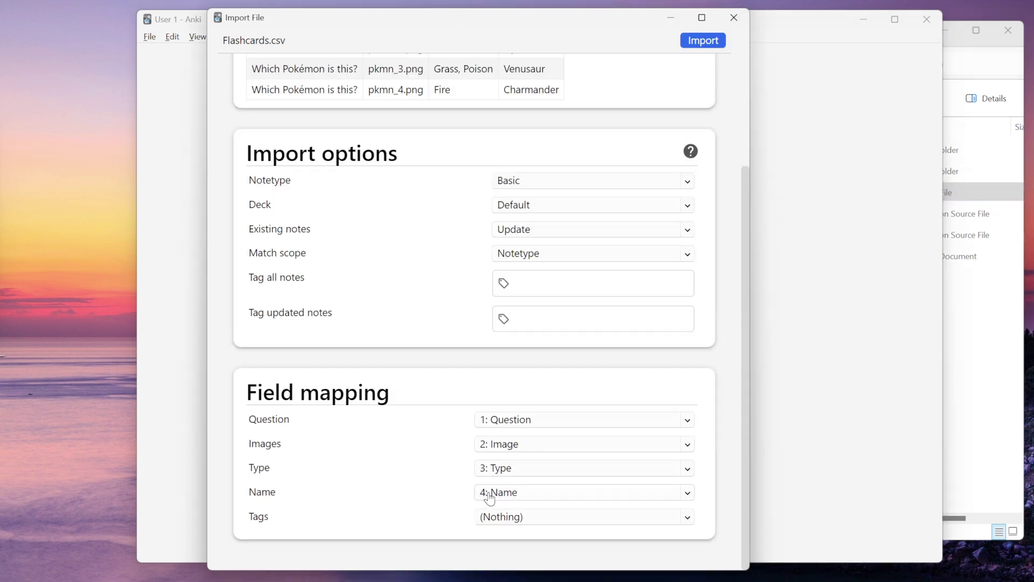
pyautogui.click(695, 43)
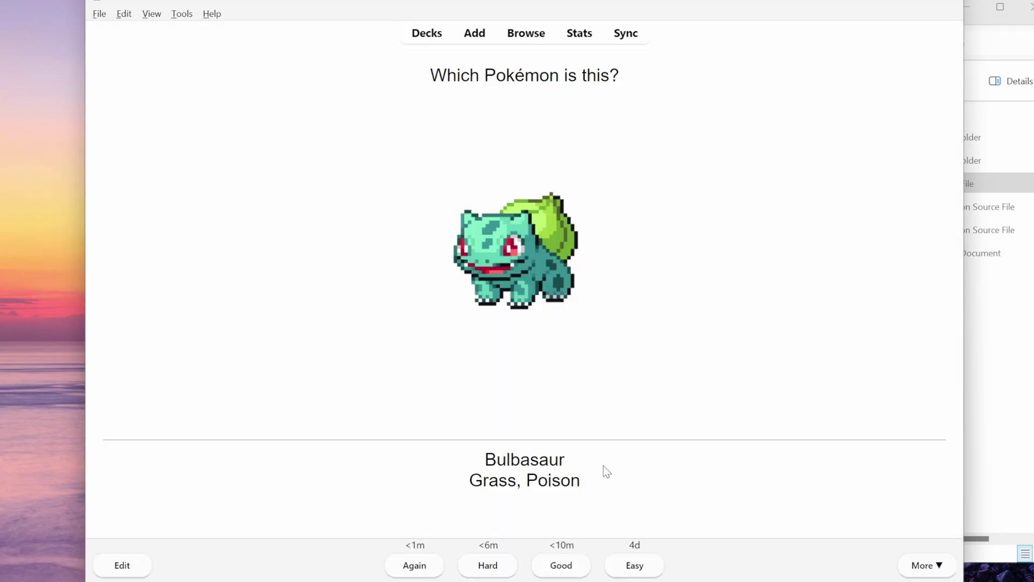
# - Reveal the first card's answer and rate it Easy
pyautogui.click(635, 565)
pyautogui.click(642, 556)
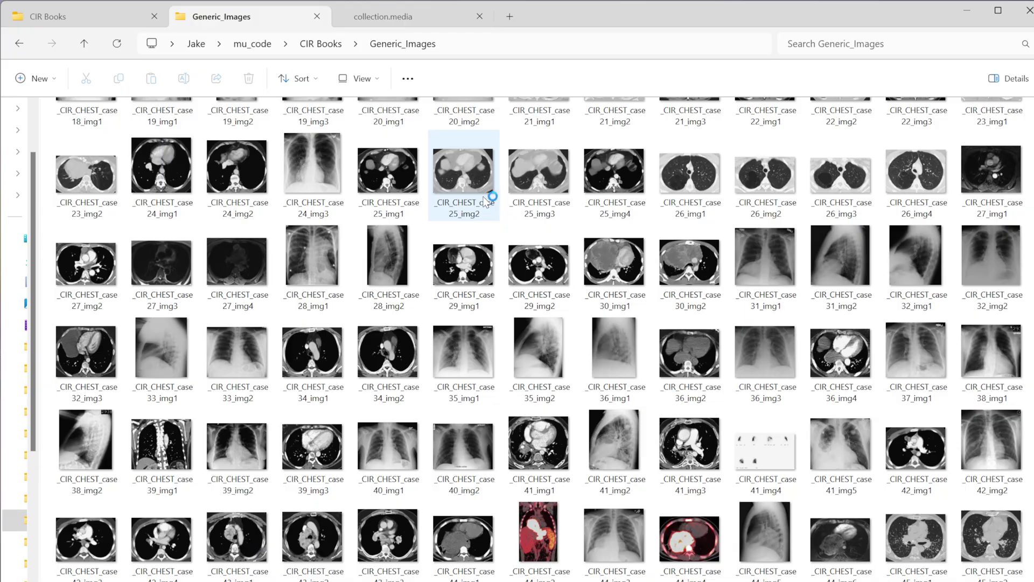
# - Select all the _CIR_CHEST images in the Generic_Images folder
pyautogui.hotkey('ctrl', 'a')
pyautogui.scroll(-20, 527, 204)
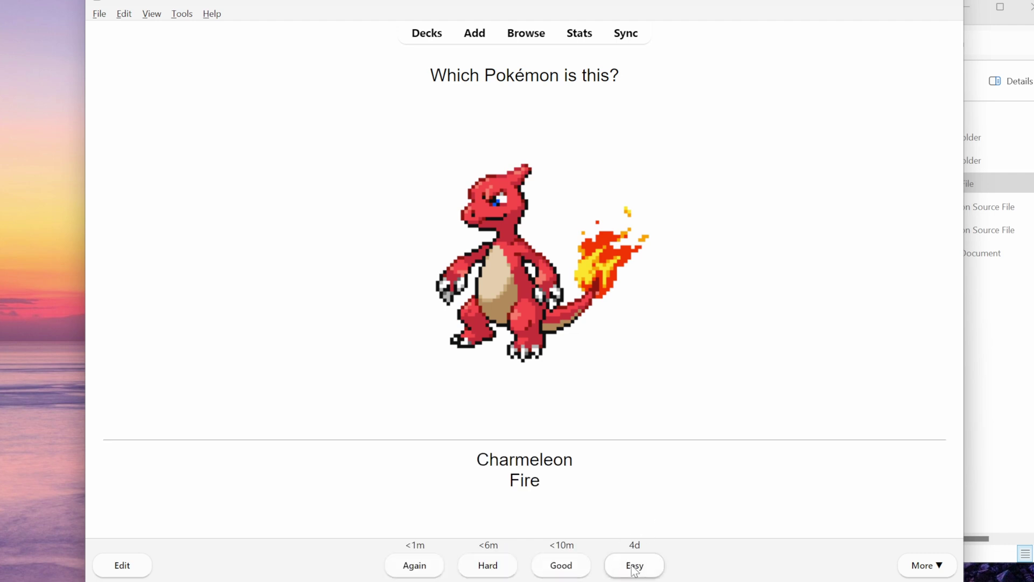
# - Rate the Charmeleon card Easy to move on to Charizard
pyautogui.click(634, 569)
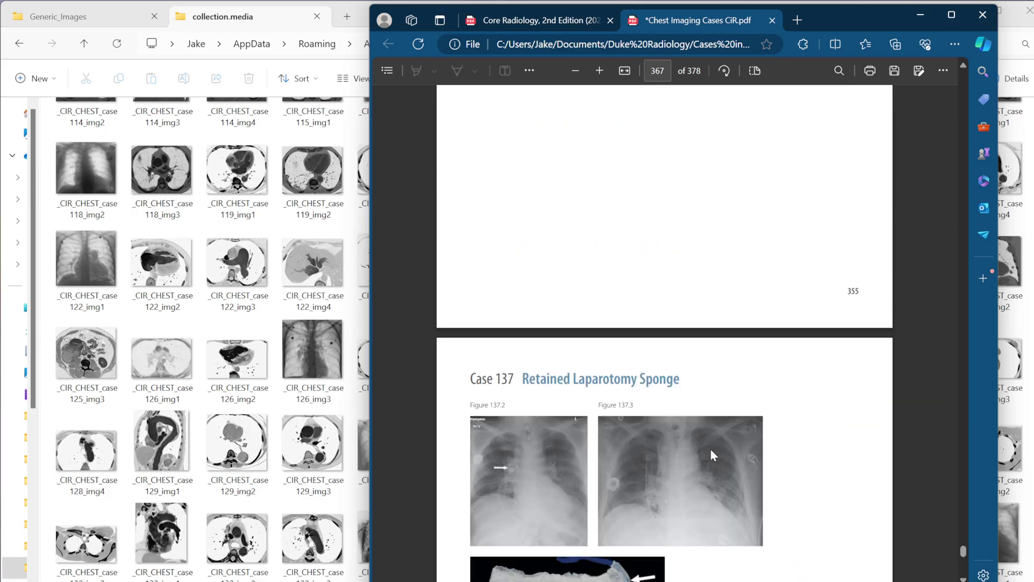
pyautogui.scroll(5, 712, 448)
# - Scroll the Chest Imaging Cases PDF to the top of Case 137 on page 366
pyautogui.scroll(-2, 712, 448)
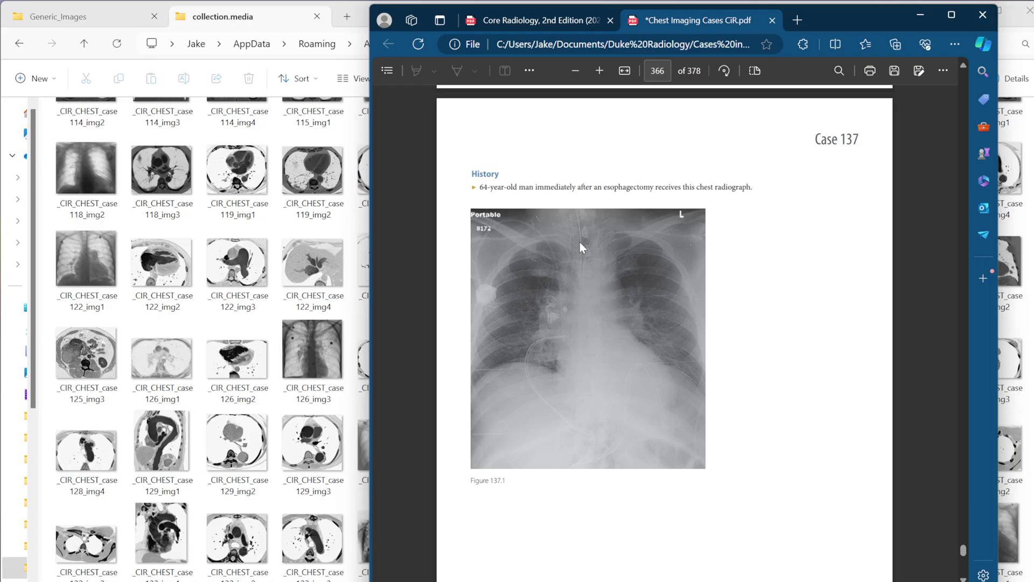